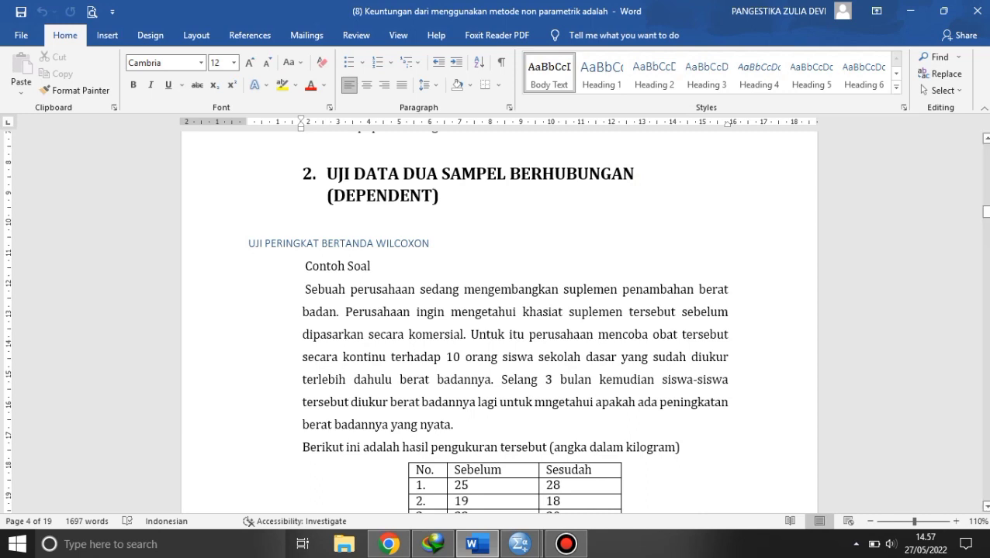
Read through the Wilcoxon example problem and its Sebelum and Sesudah measurement table
scroll(403, 346, "down", 5)
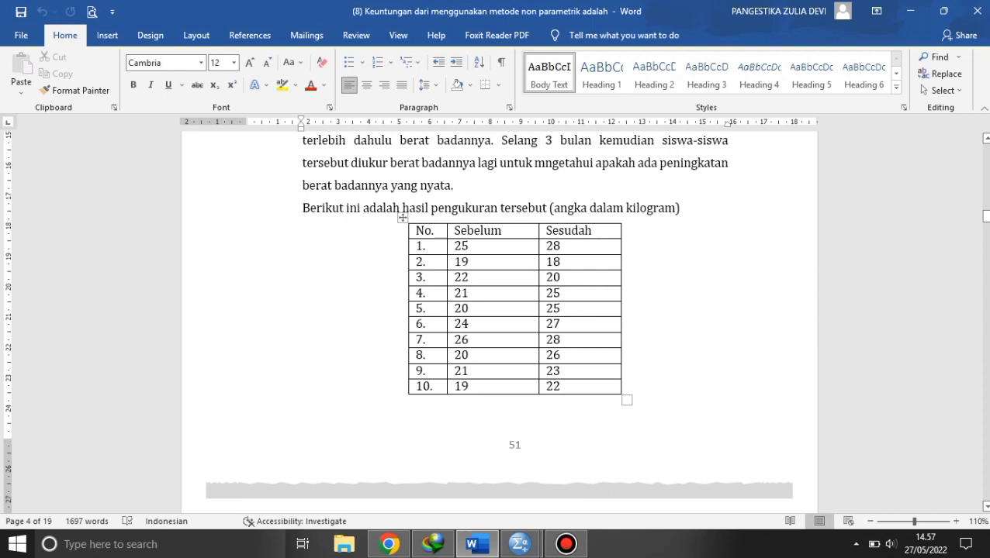
scroll(499, 325, "down", 6)
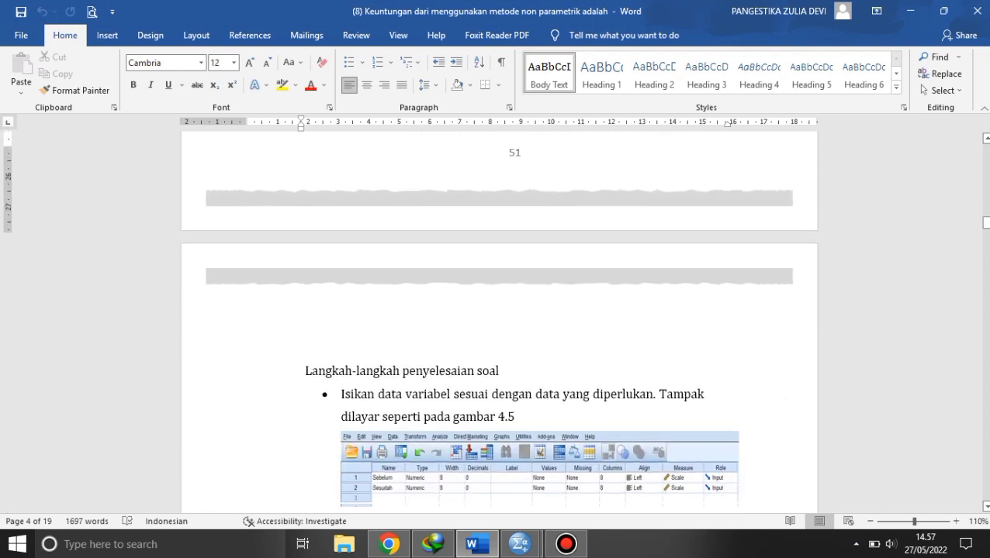
scroll(499, 326, "up", 2)
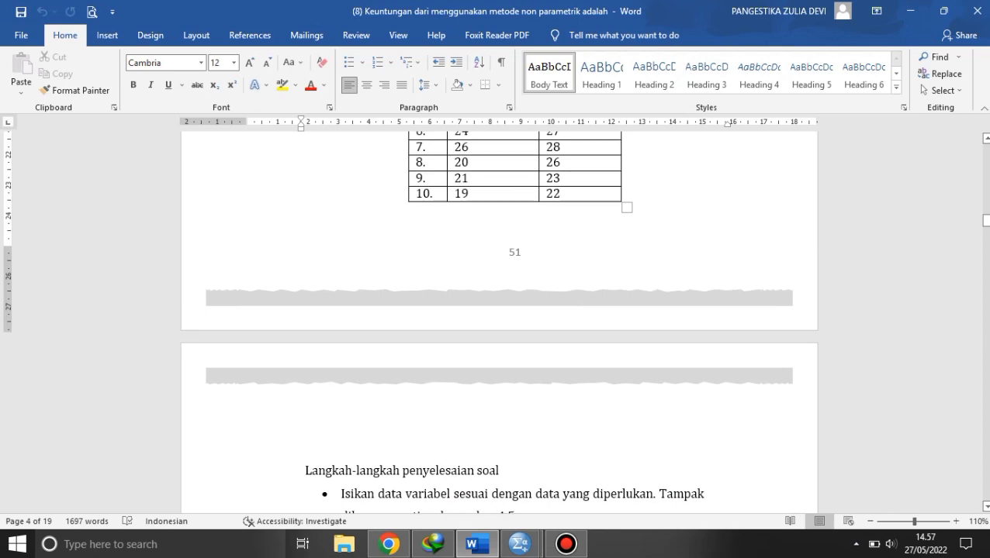
scroll(499, 326, "up", 2)
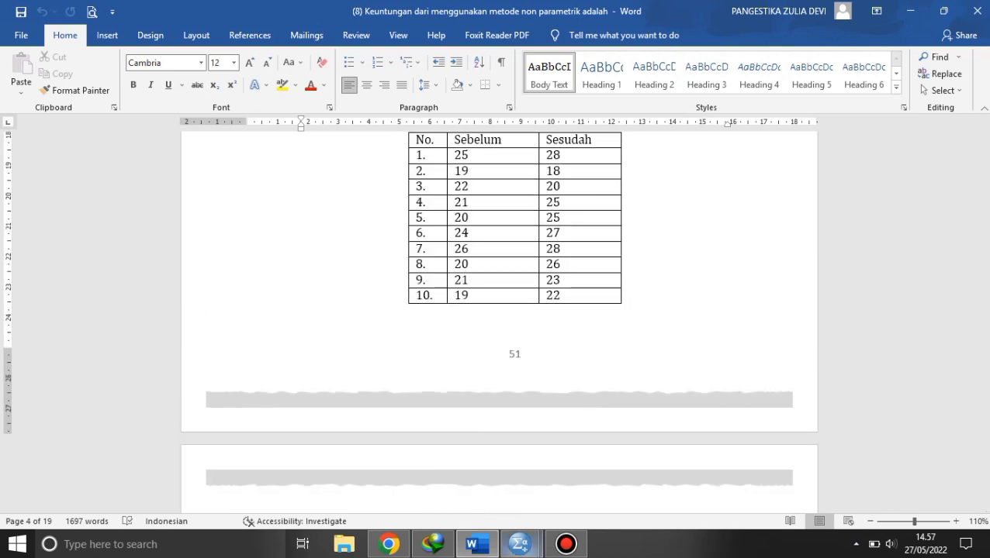
Switch to the SPSS data editor and create a new, empty dataset
mouse_move(520, 544)
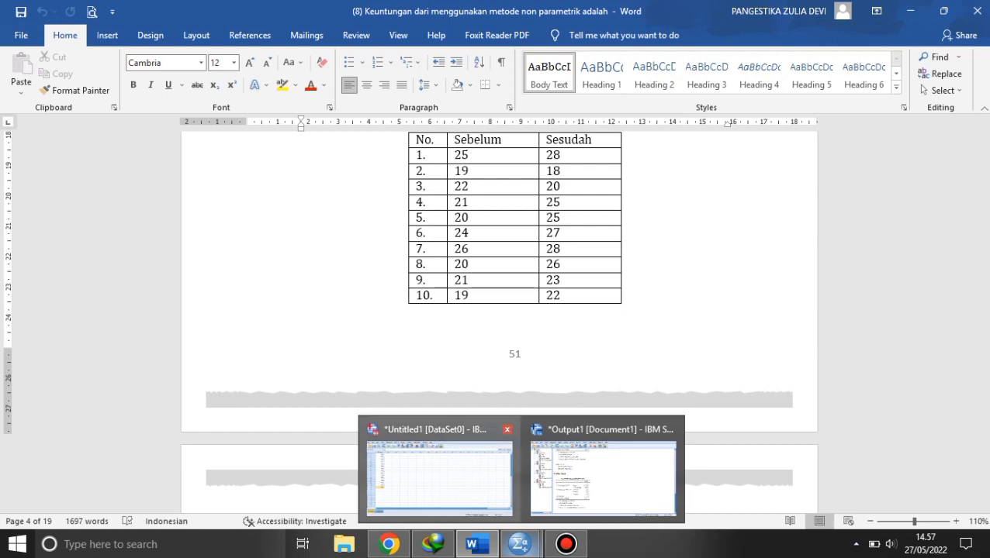
left_click(439, 473)
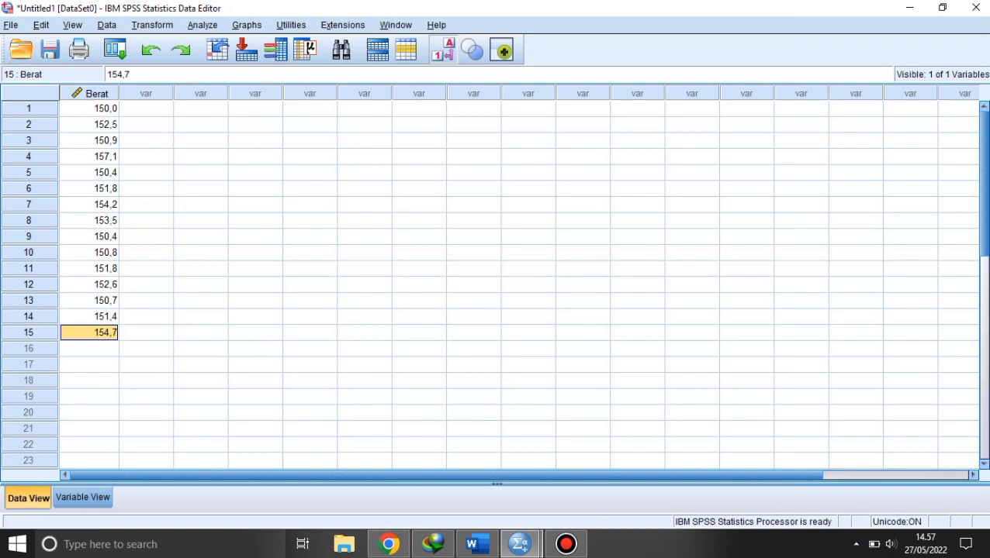
left_click(11, 25)
mouse_move(29, 45)
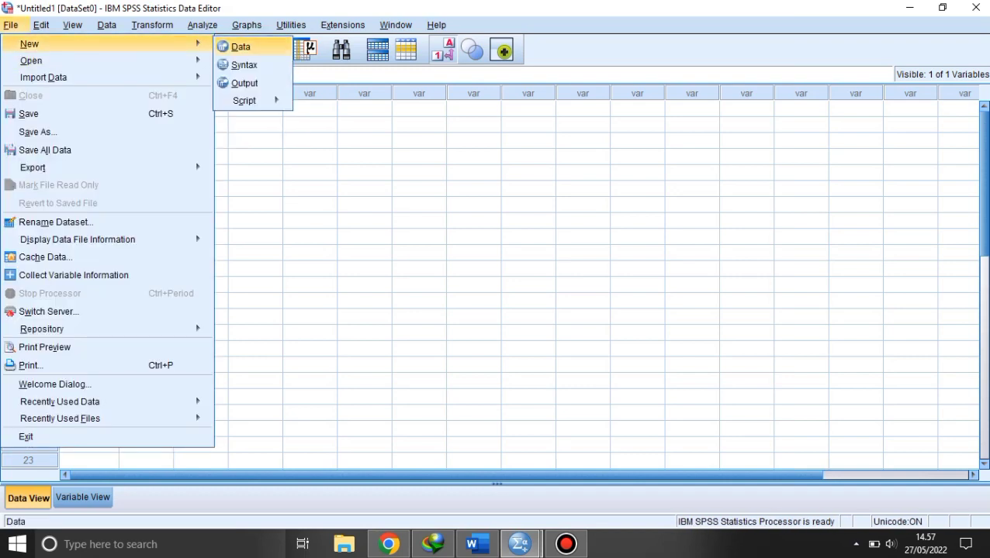
left_click(240, 46)
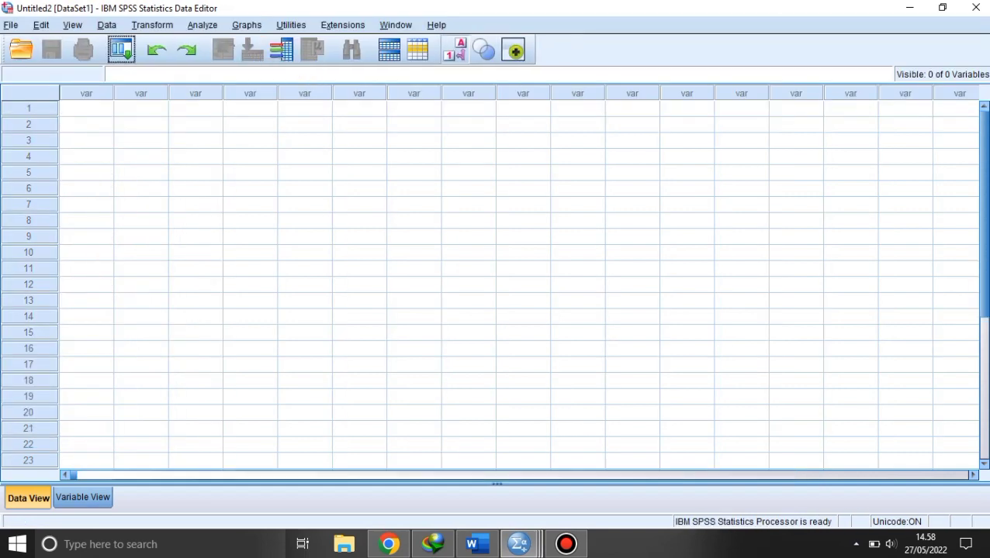
Define two variables named Sebelum and Sesudah in the new dataset
left_click(83, 497)
left_click(91, 90)
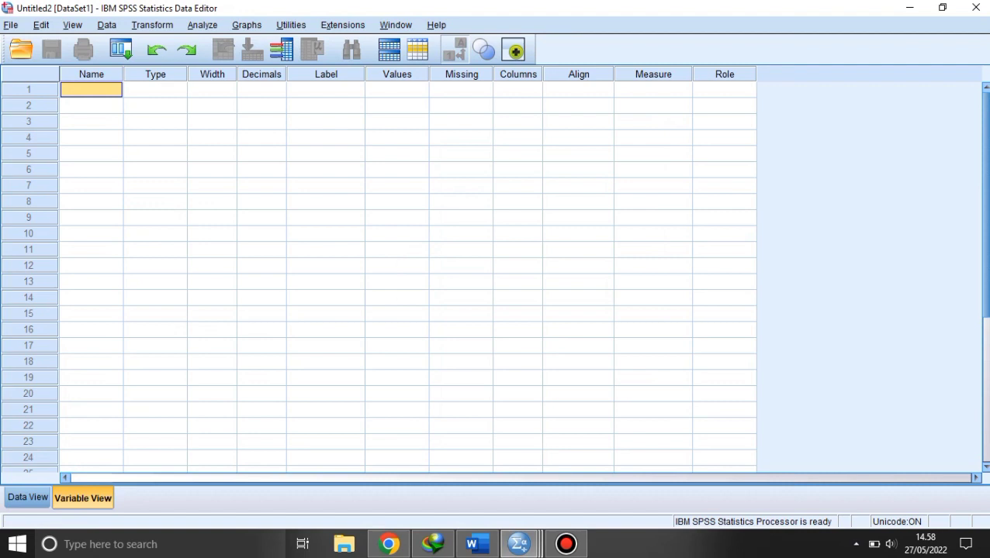
type("Sebelum")
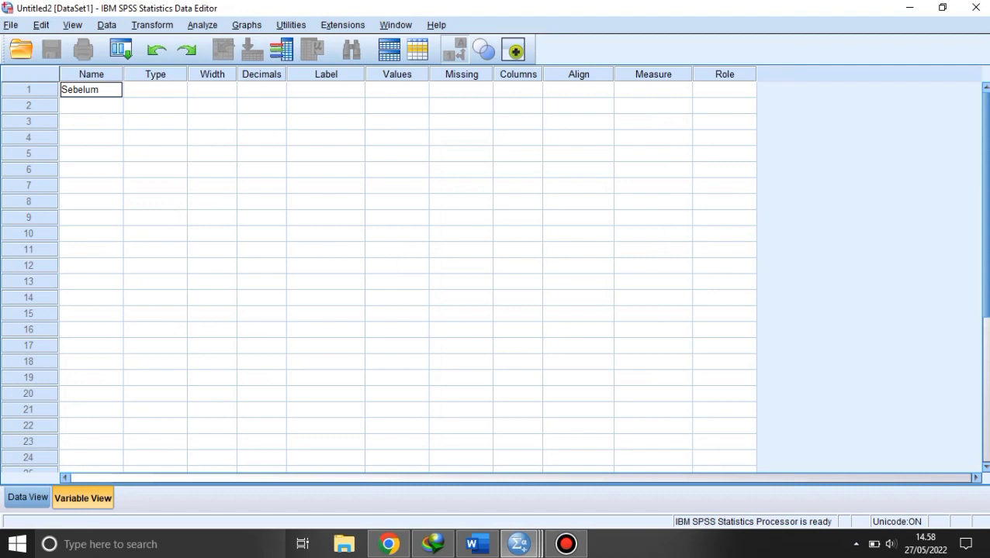
key("Return")
type("Sesuda")
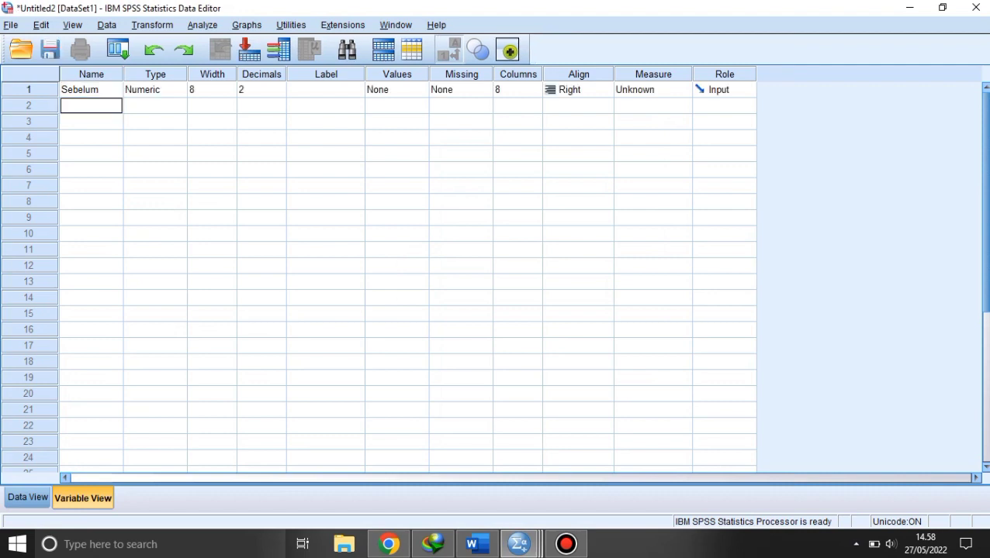
type("h")
key("Return")
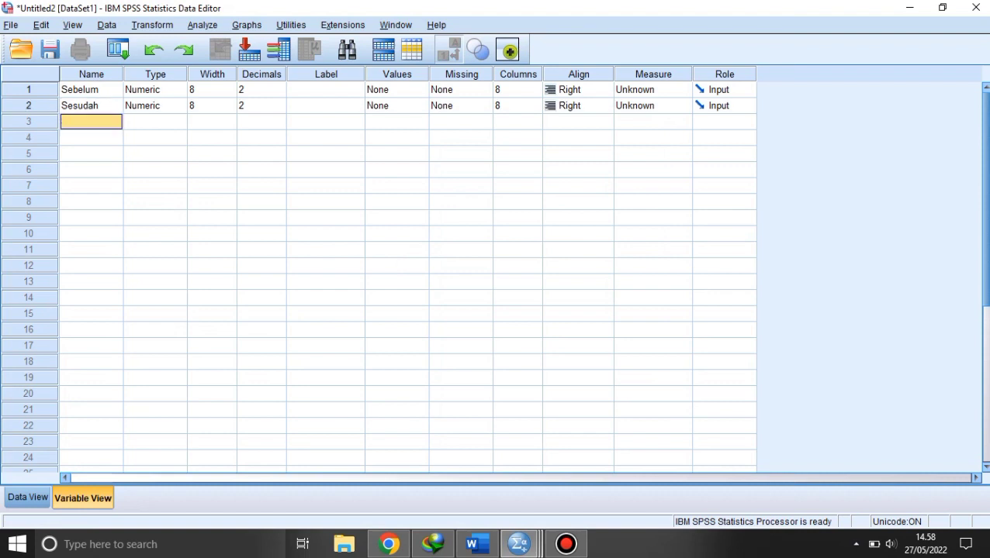
Set the decimals of both Sebelum and Sesudah to 0 and return to the data sheet
left_click(260, 90)
key("BackSpace")
type("0")
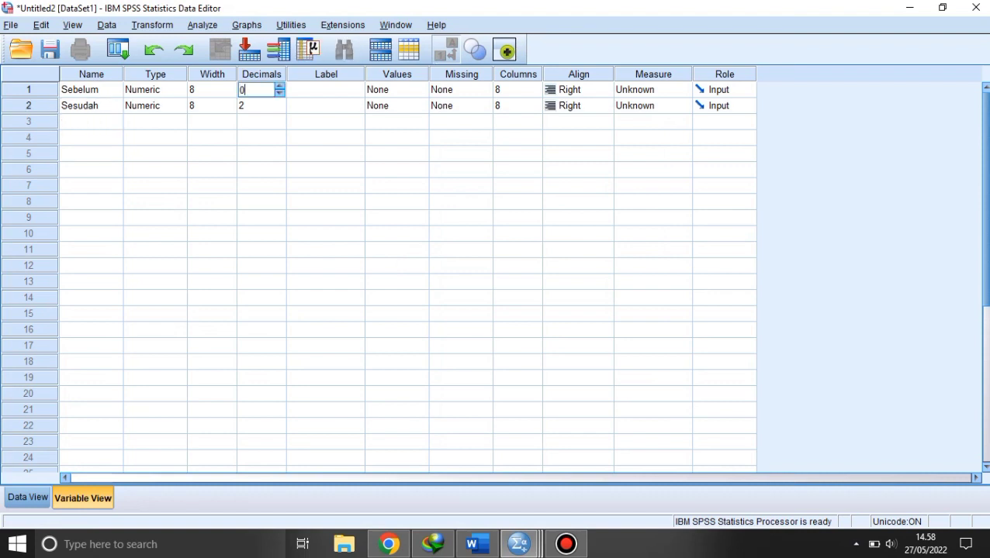
key("Down")
key("BackSpace")
type("0")
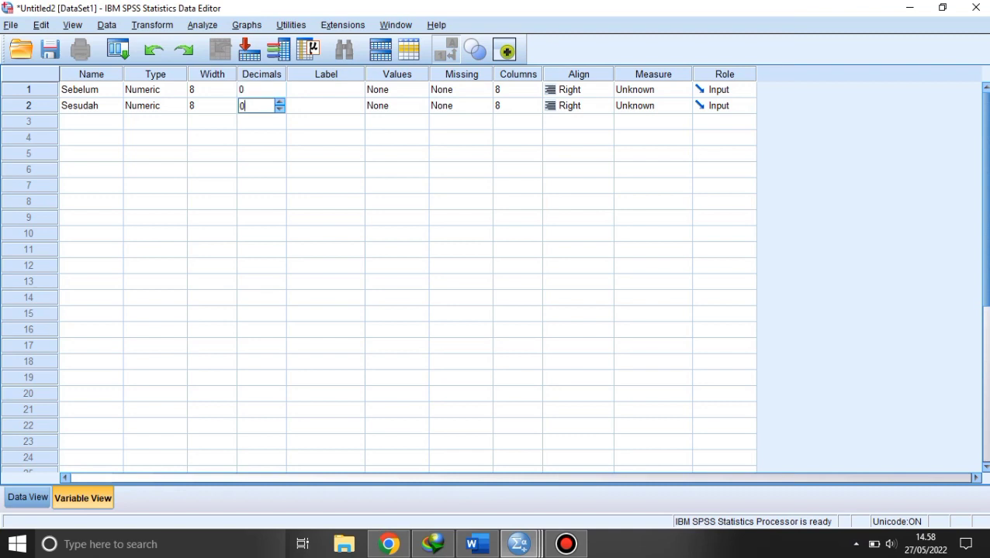
left_click(27, 498)
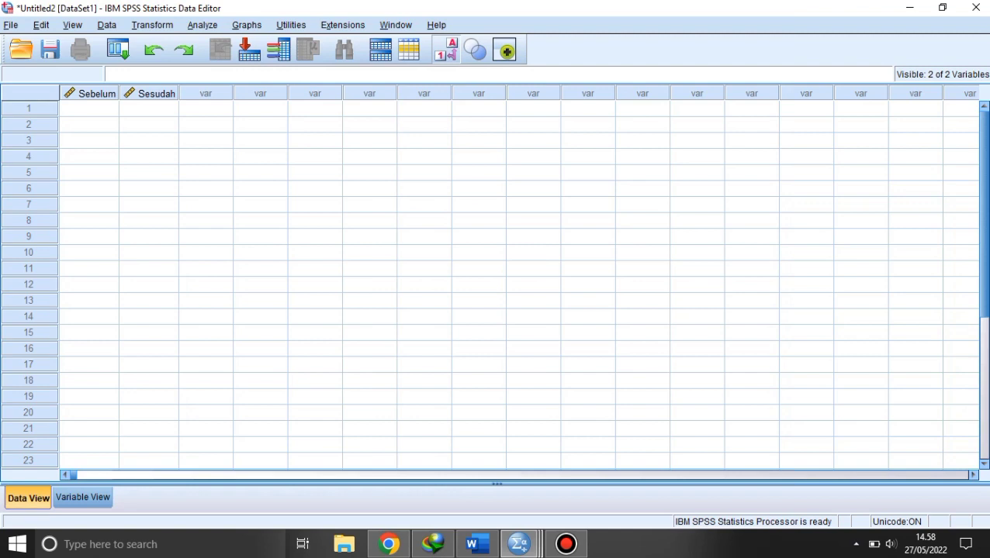
Switch to the Word document and copy the Sebelum and Sesudah values of all ten table rows, without headers or row numbers
left_click(477, 543)
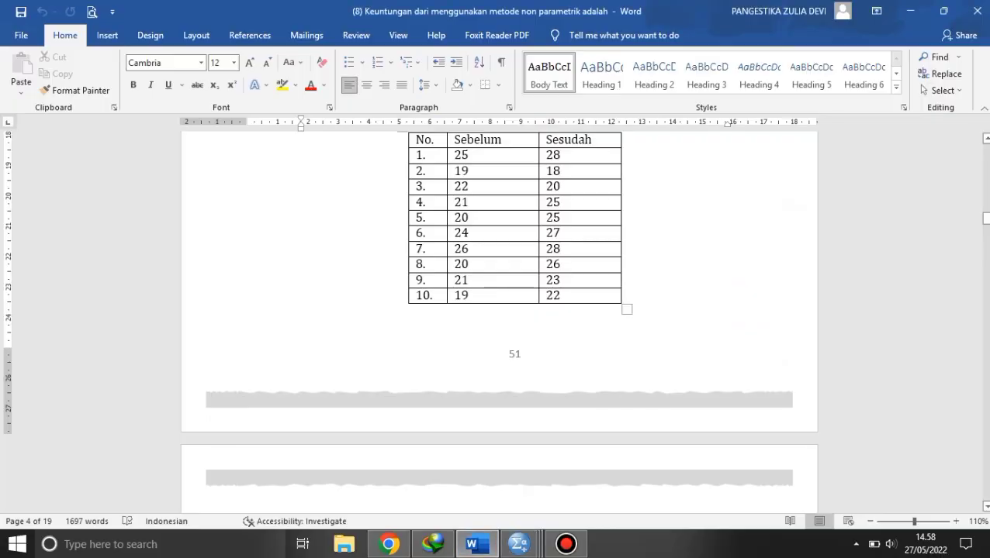
scroll(511, 271, "up", 1)
left_click_drag(453, 211, 597, 354)
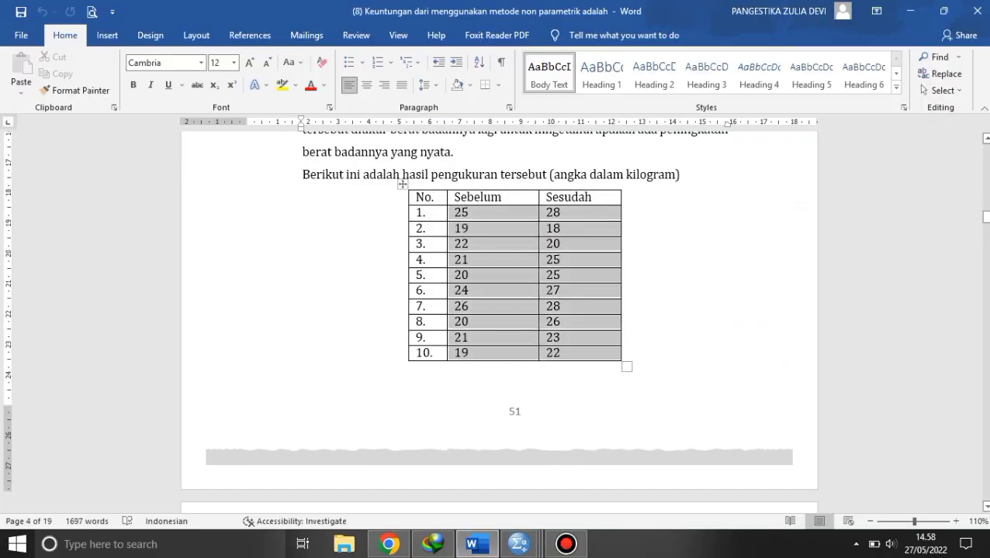
key("ctrl+c")
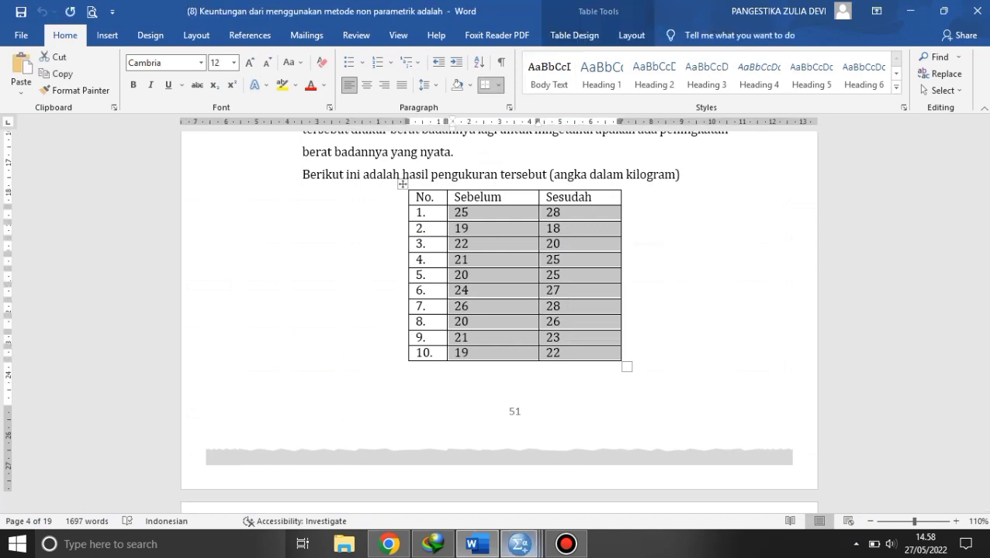
Switch back to the new Untitled2 dataset in SPSS and paste the copied values into rows 1 to 10 of Sebelum and Sesudah
left_click(518, 545)
left_click(357, 473)
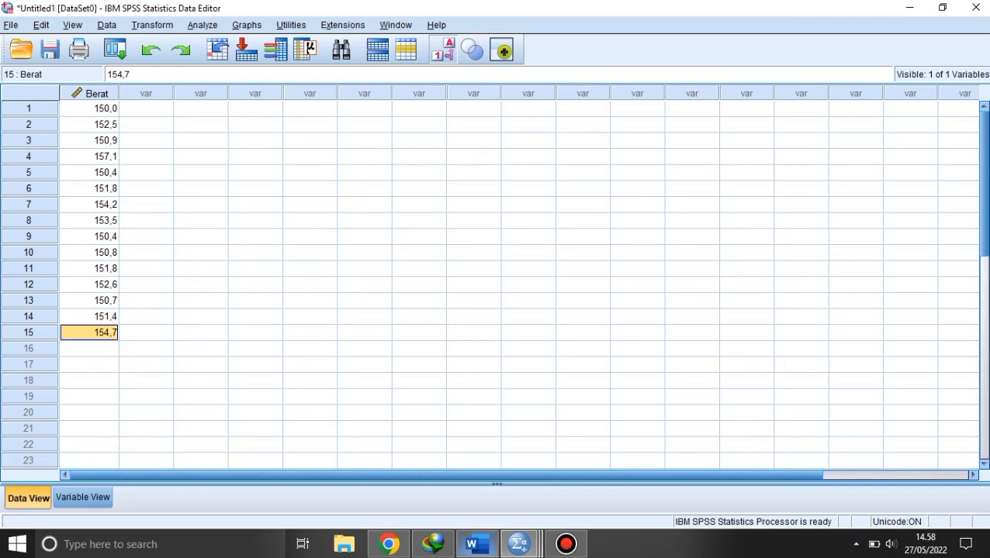
left_click(518, 544)
left_click(685, 470)
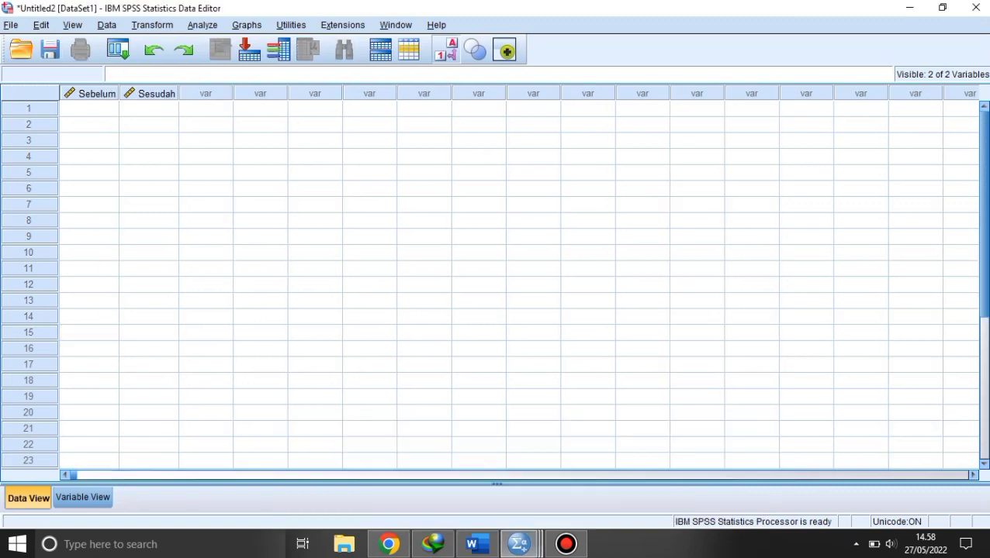
left_click(90, 108)
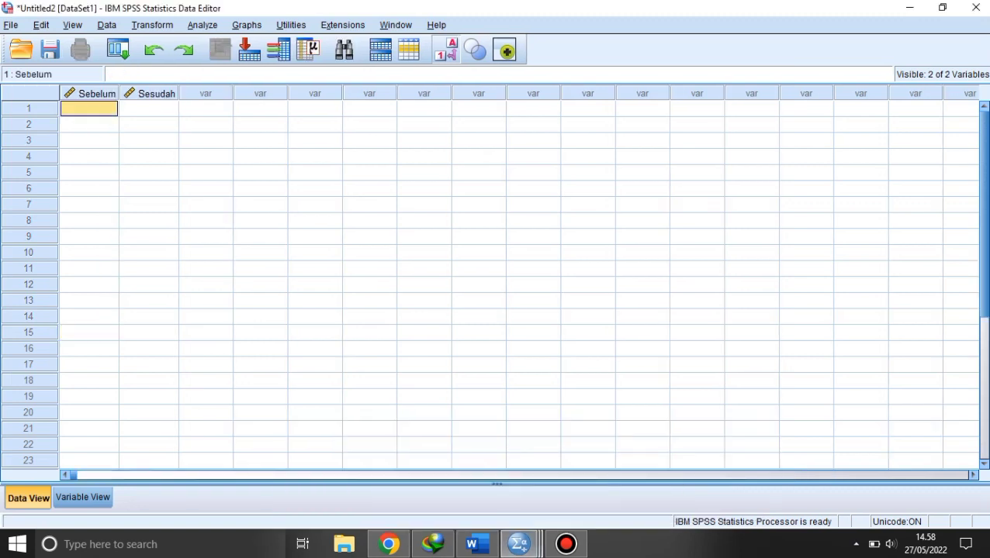
key("shift+Right")
key("shift+Down")
key("shift+Down")
key("shift+Down")
key("shift+Down")
key("shift+Down")
key("shift+Down")
key("shift+Down")
key("shift+Down")
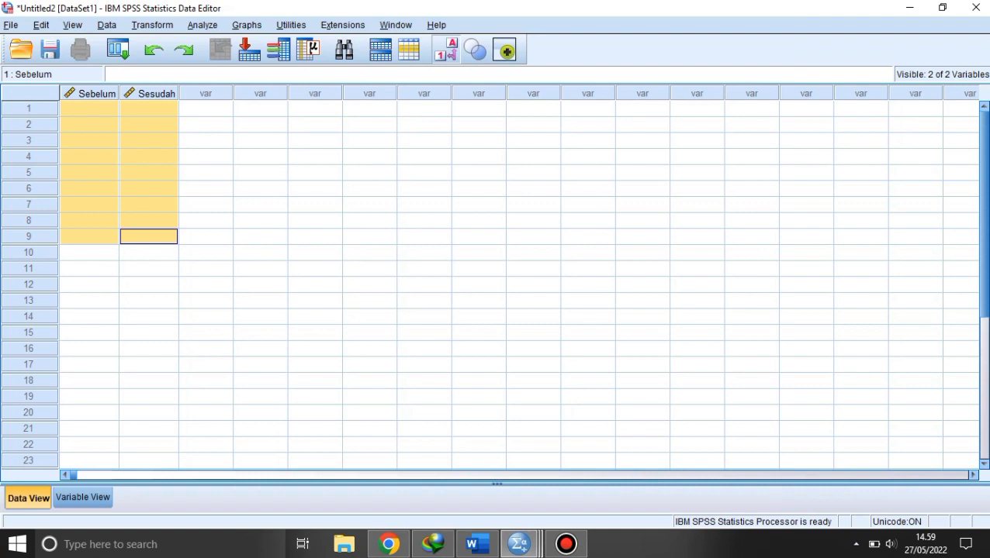
key("shift+Down")
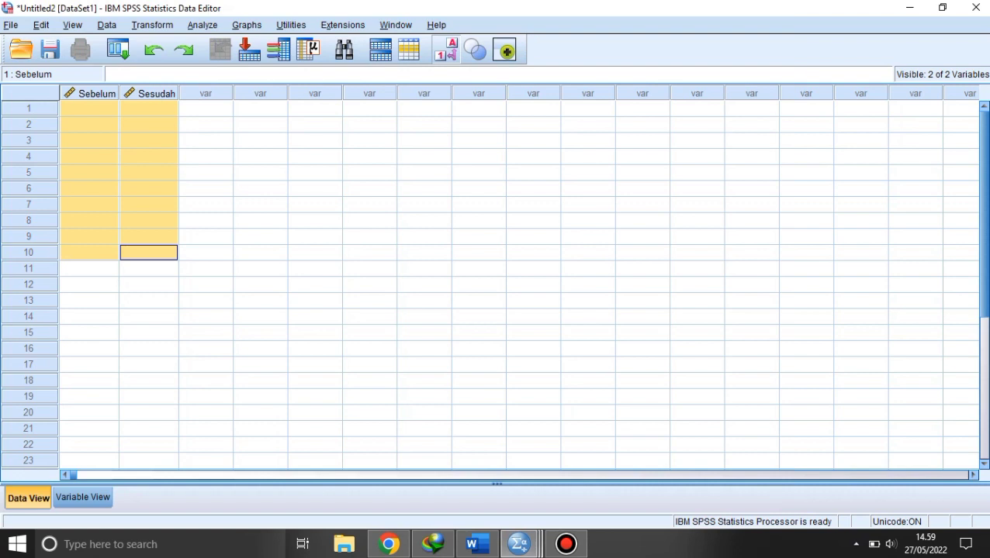
key("ctrl+v")
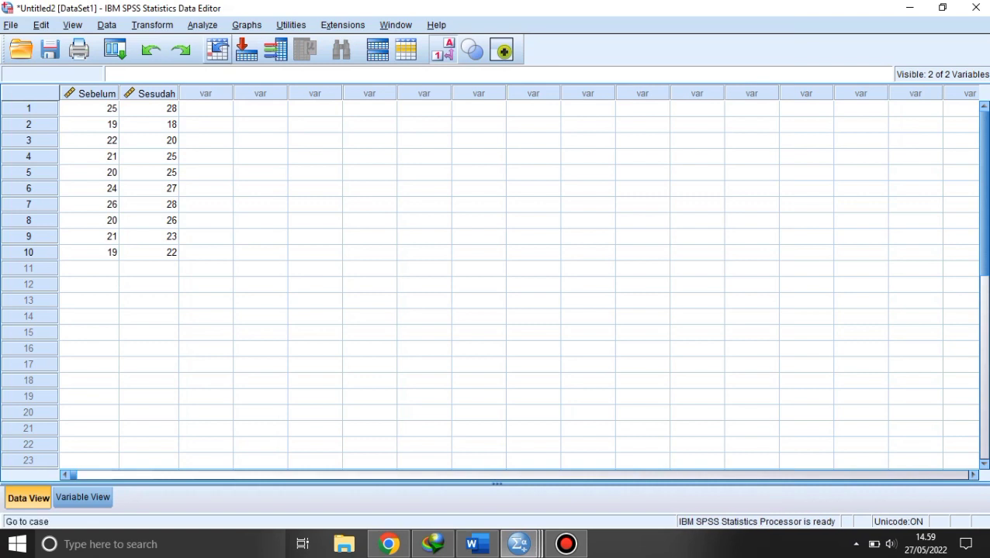
Run the legacy nonparametric 2 Related Samples test with the Wilcoxon type, pairing Sebelum as Variable1 with Sesudah as Variable2, and view its output
left_click(203, 25)
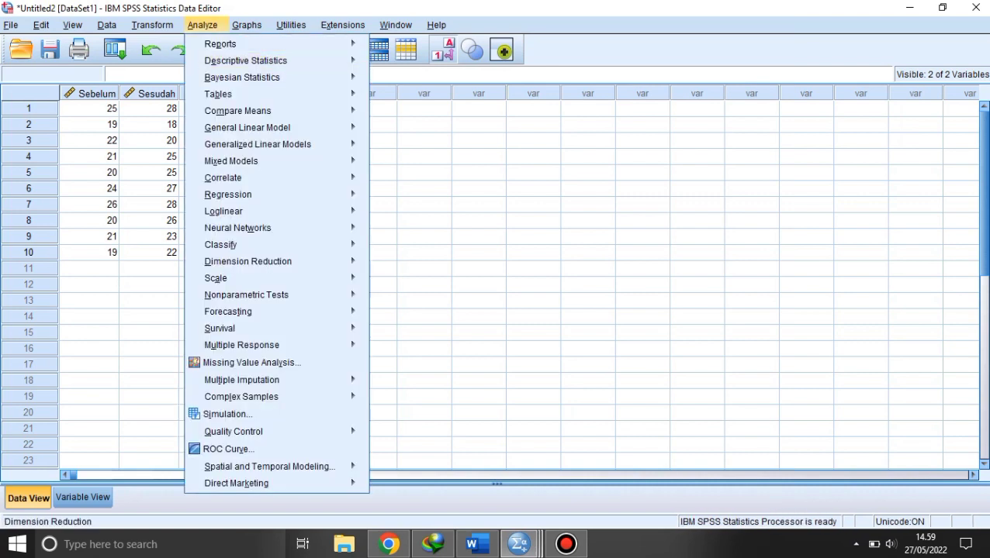
mouse_move(246, 295)
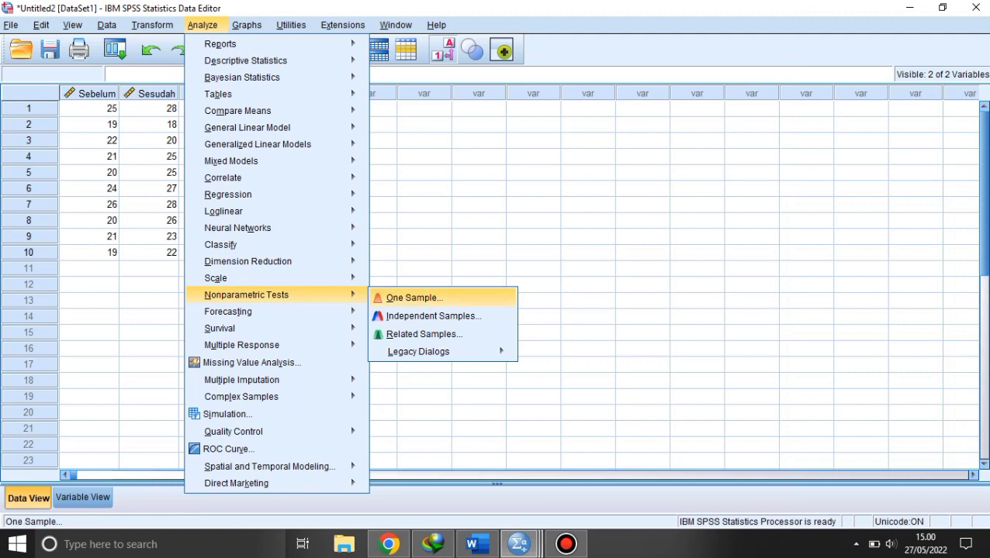
mouse_move(418, 351)
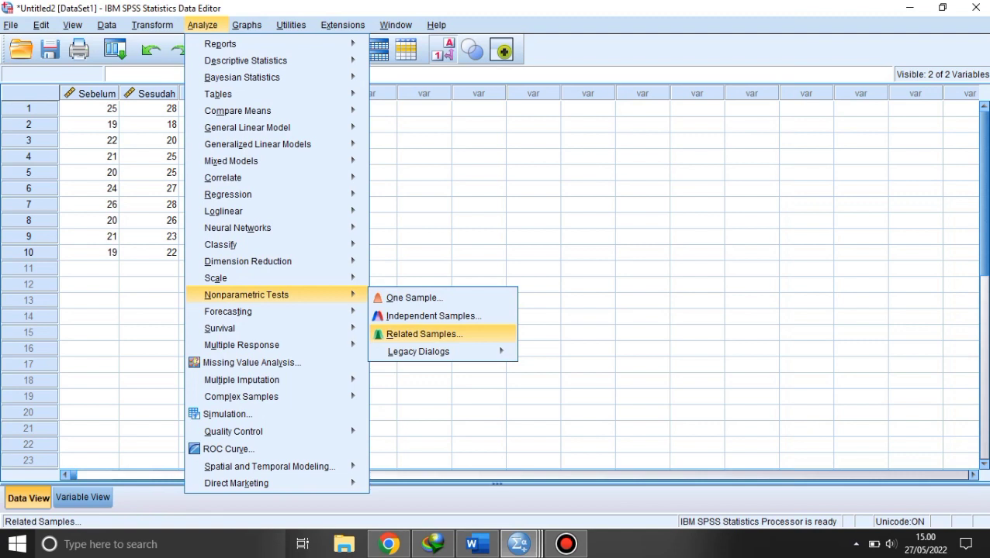
mouse_move(418, 352)
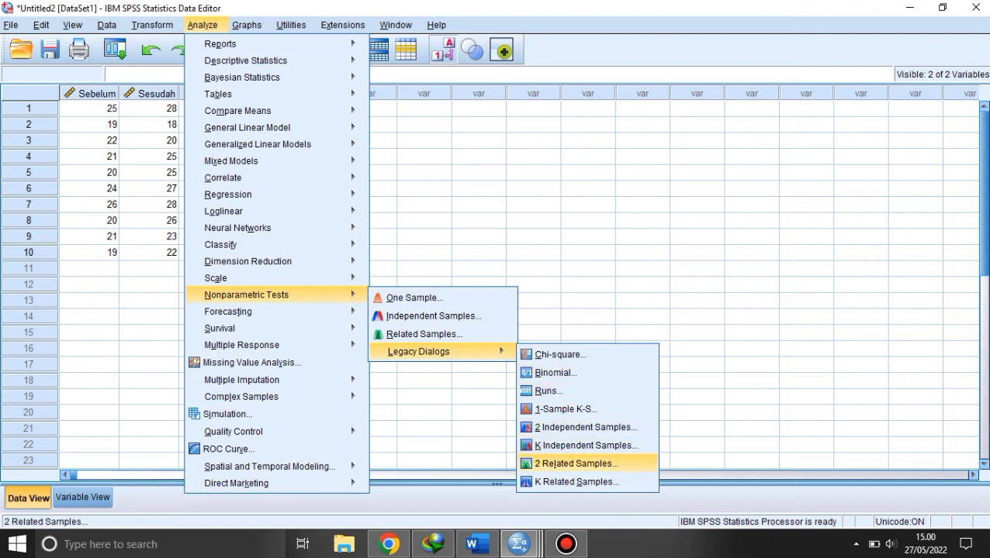
left_click(576, 463)
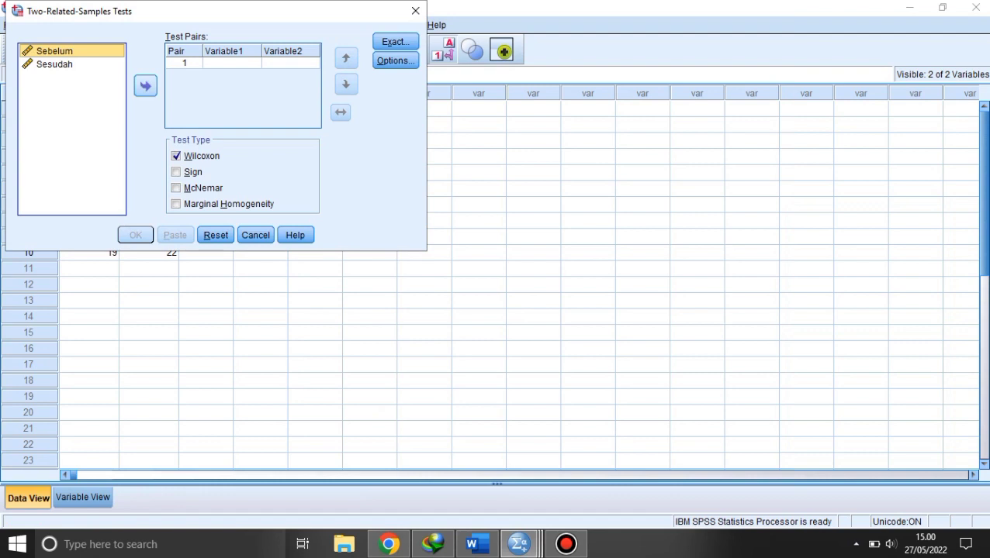
left_click(145, 85)
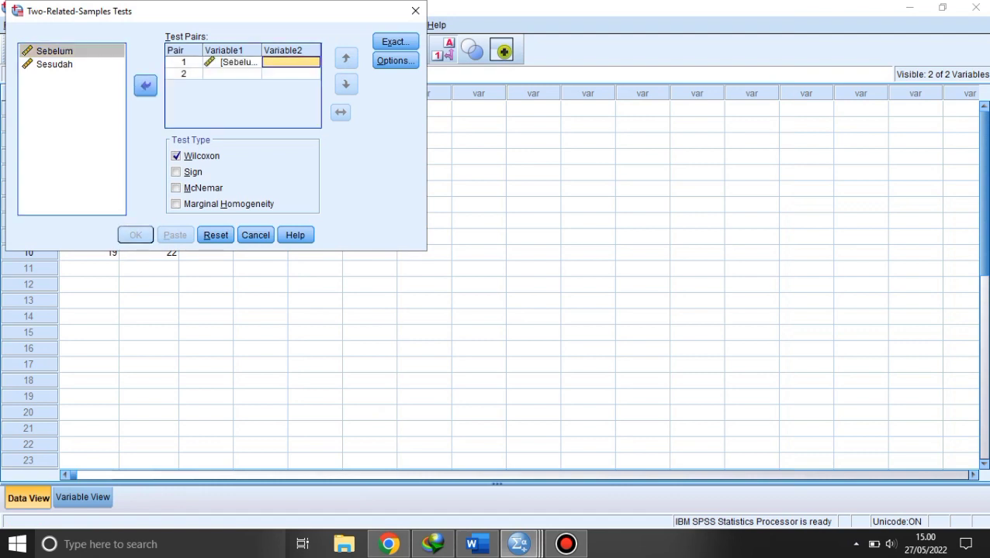
left_click(54, 64)
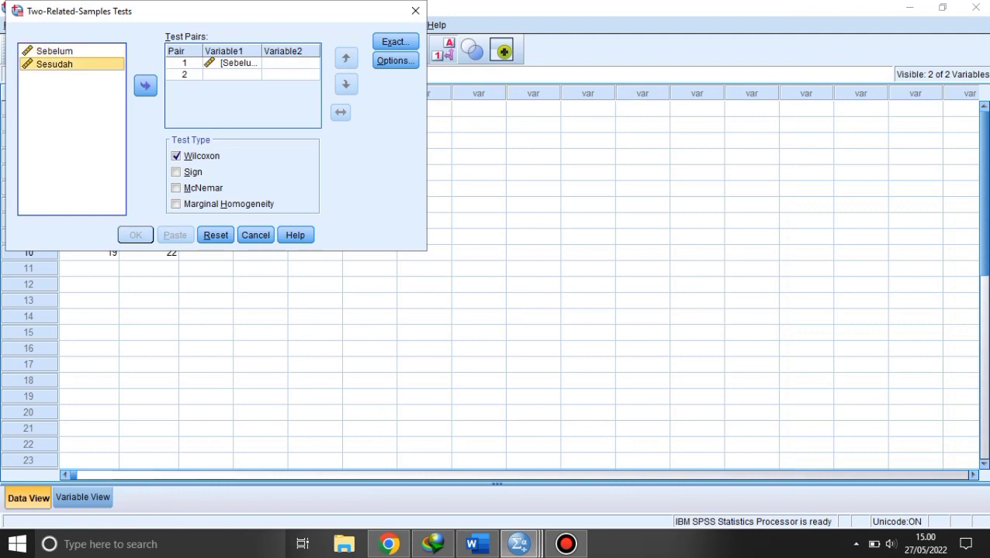
left_click(145, 86)
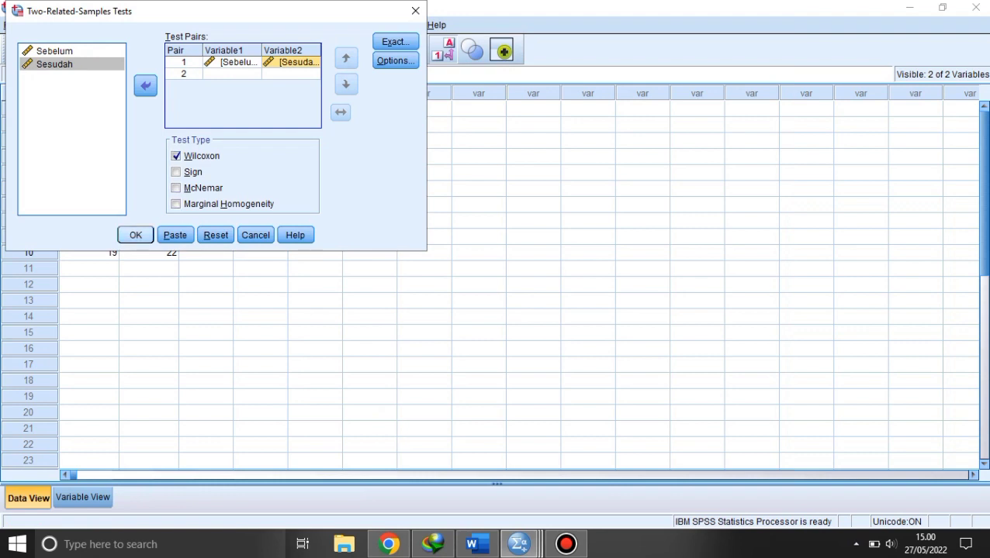
left_click(135, 235)
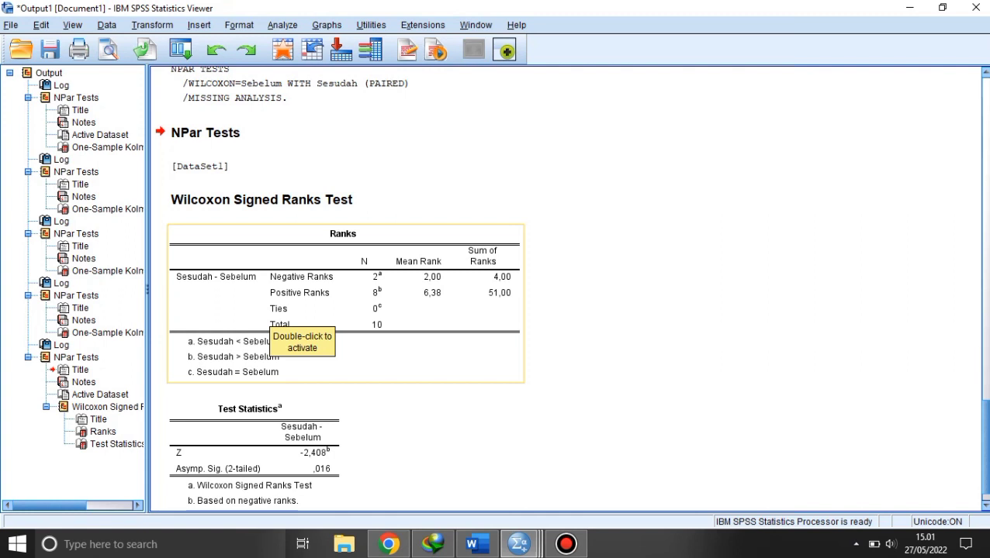
scroll(287, 321, "down", 1)
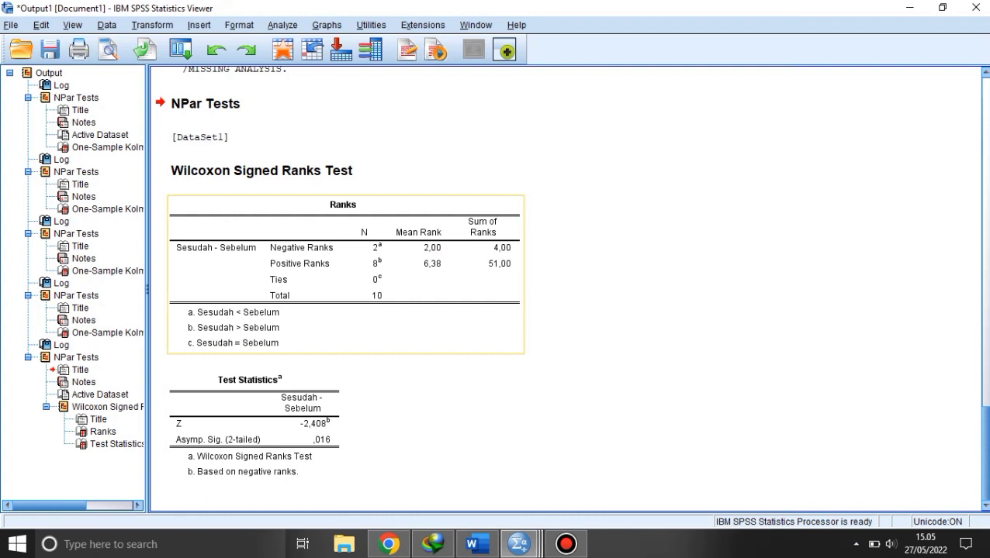
left_click(566, 544)
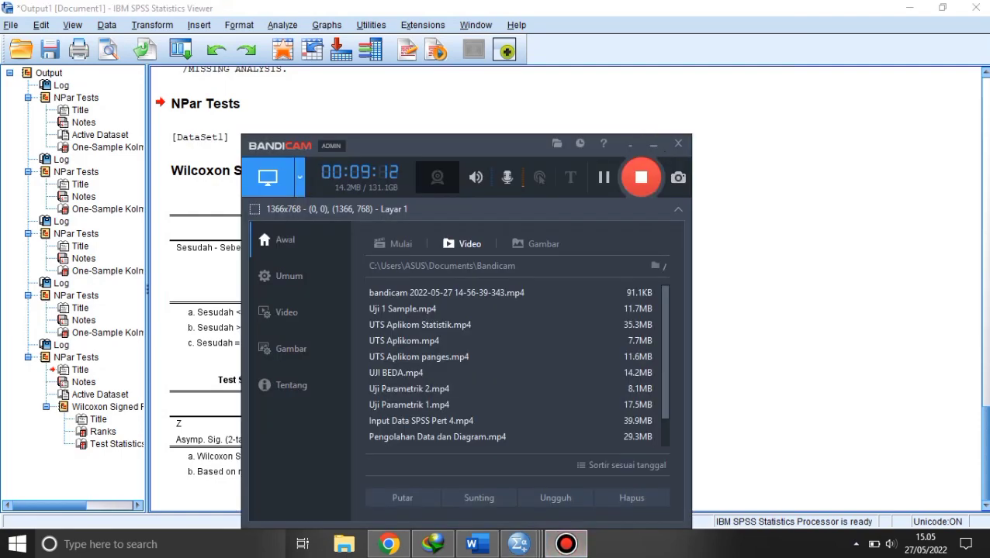